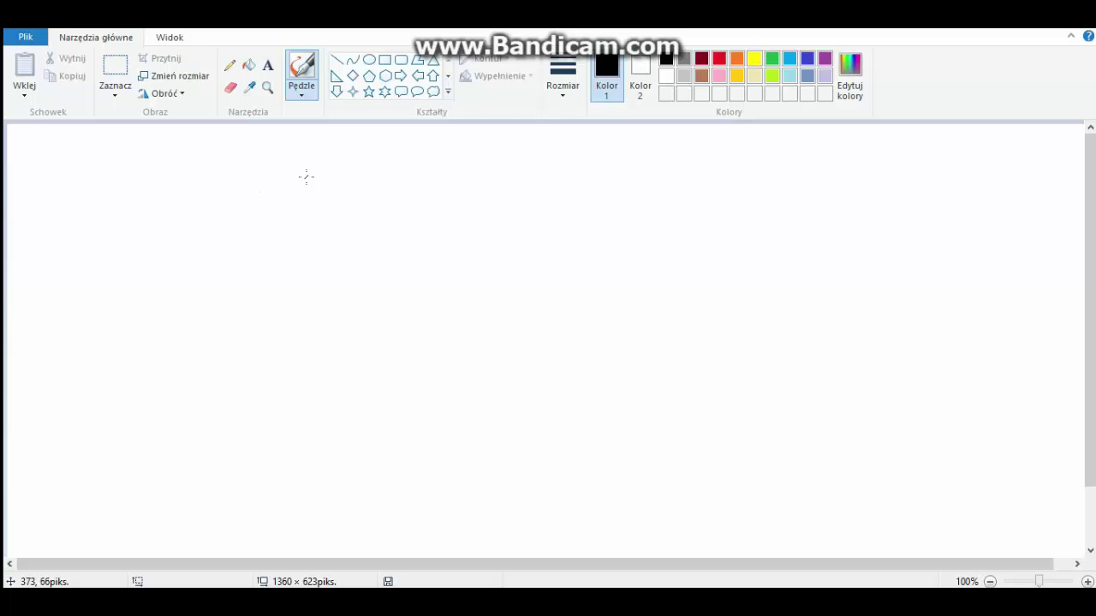
Draw the closed black outline of a round face in the upper middle of the canvas with the calligraphy brush
{"action": "mouse_move", "coordinate": [330, 175]}
{"action": "left_mouse_down"}
{"action": "mouse_move", "coordinate": [302, 195]}
{"action": "mouse_move", "coordinate": [244, 307]}
{"action": "left_mouse_up"}
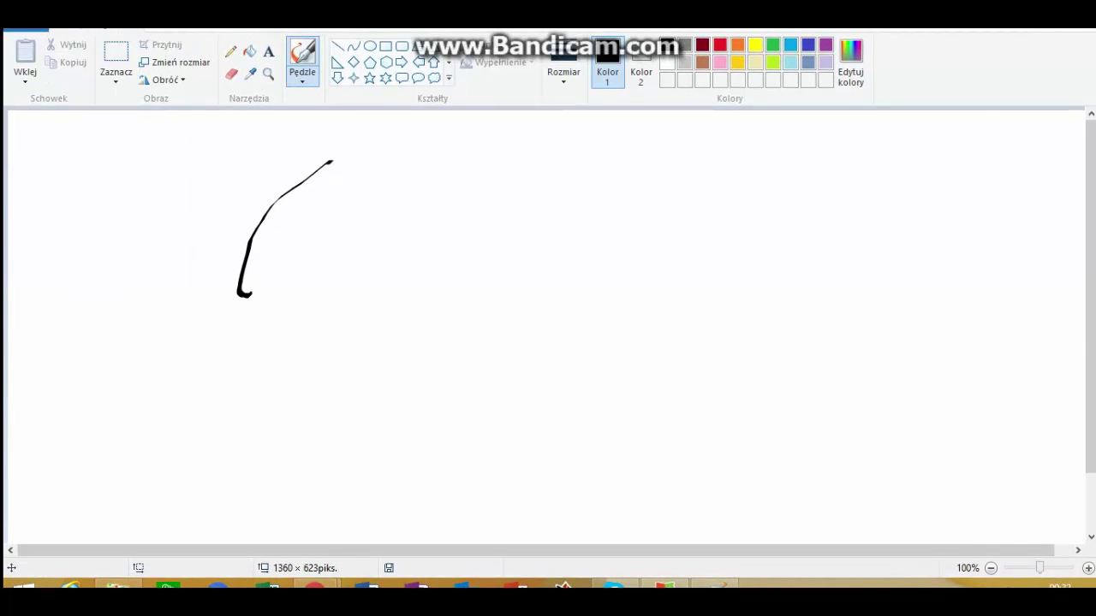
{"action": "key", "text": "ctrl+z"}
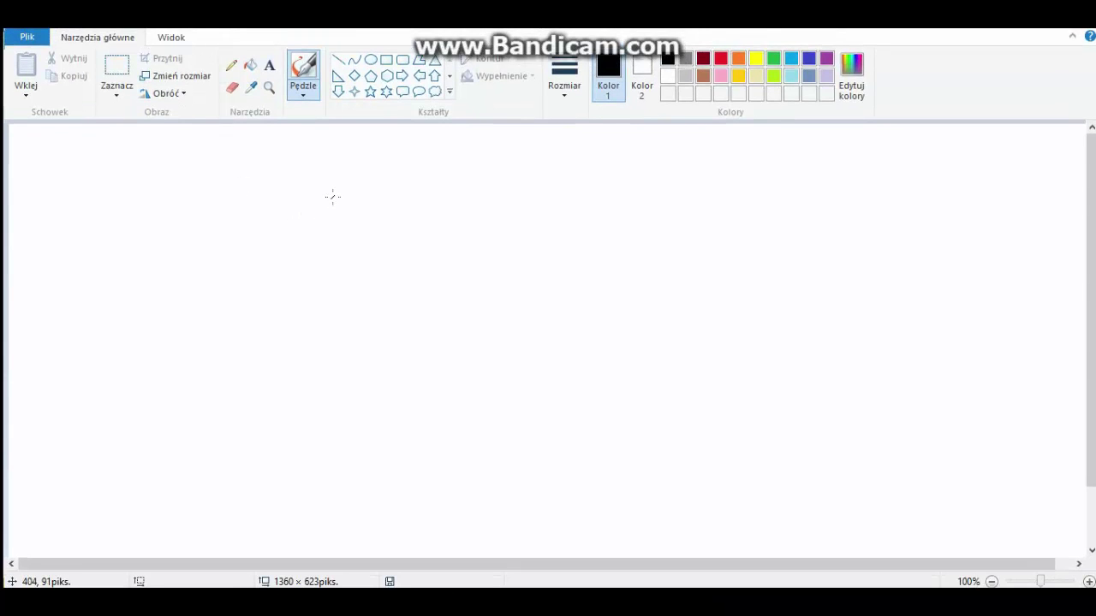
{"action": "mouse_move", "coordinate": [333, 196]}
{"action": "left_mouse_down"}
{"action": "mouse_move", "coordinate": [316, 244]}
{"action": "mouse_move", "coordinate": [319, 291]}
{"action": "mouse_move", "coordinate": [346, 342]}
{"action": "mouse_move", "coordinate": [397, 368]}
{"action": "mouse_move", "coordinate": [454, 358]}
{"action": "mouse_move", "coordinate": [477, 303]}
{"action": "mouse_move", "coordinate": [486, 232]}
{"action": "left_mouse_up"}
{"action": "left_click", "coordinate": [483, 227]}
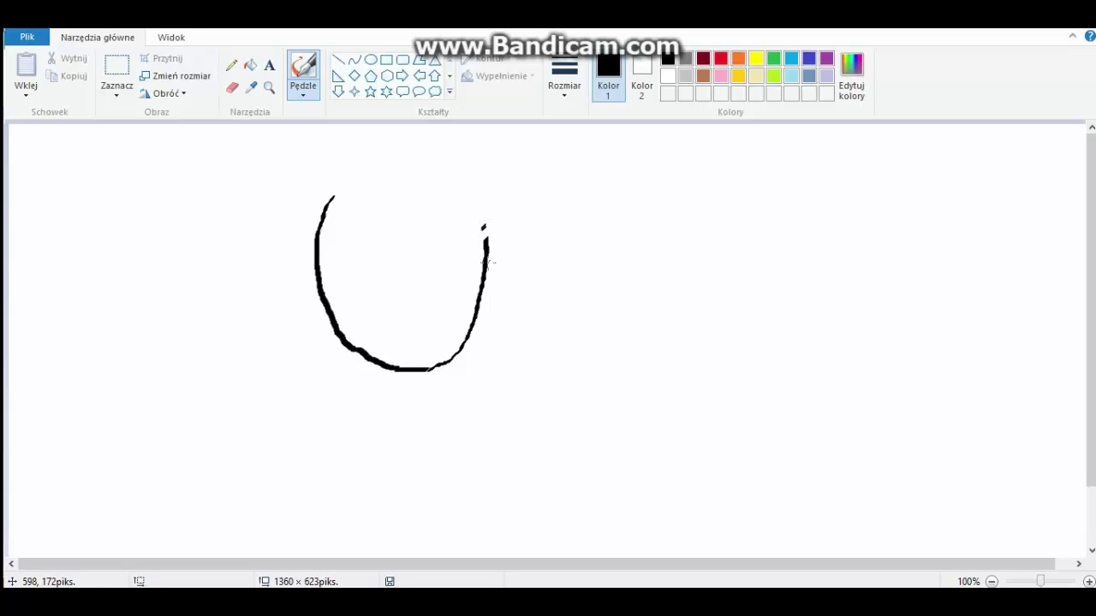
{"action": "mouse_move", "coordinate": [485, 243]}
{"action": "left_mouse_down"}
{"action": "mouse_move", "coordinate": [464, 205]}
{"action": "mouse_move", "coordinate": [414, 180]}
{"action": "mouse_move", "coordinate": [386, 177]}
{"action": "mouse_move", "coordinate": [332, 198]}
{"action": "mouse_move", "coordinate": [392, 183]}
{"action": "left_mouse_up"}
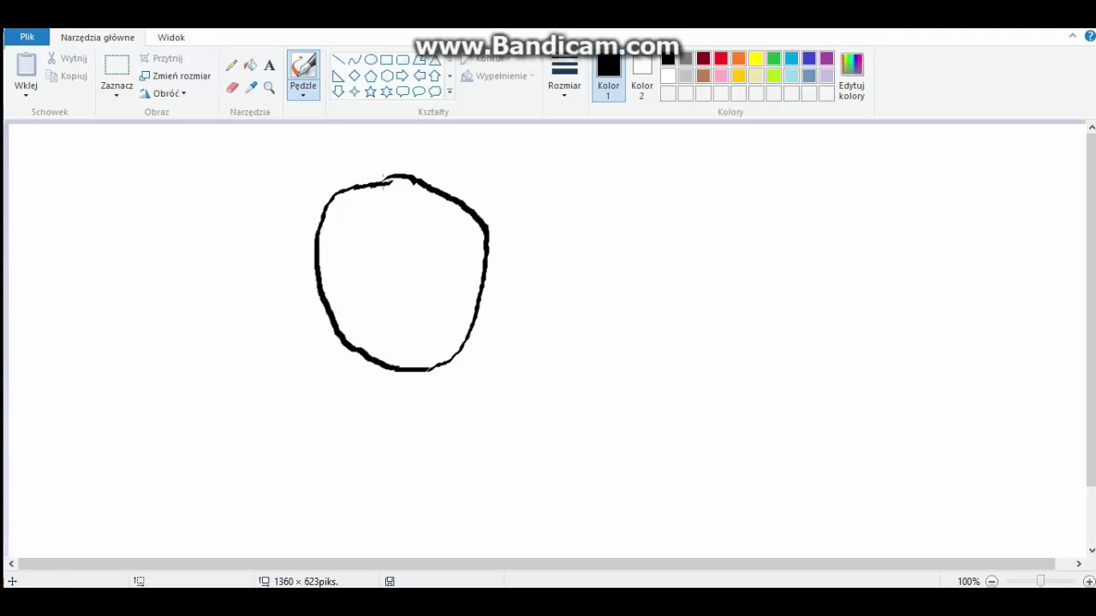
{"action": "mouse_move", "coordinate": [377, 183]}
{"action": "left_mouse_down"}
{"action": "mouse_move", "coordinate": [388, 180]}
{"action": "mouse_move", "coordinate": [350, 190]}
{"action": "left_mouse_up"}
Fill the inside of the face outline with yellow
{"action": "left_click", "coordinate": [250, 66]}
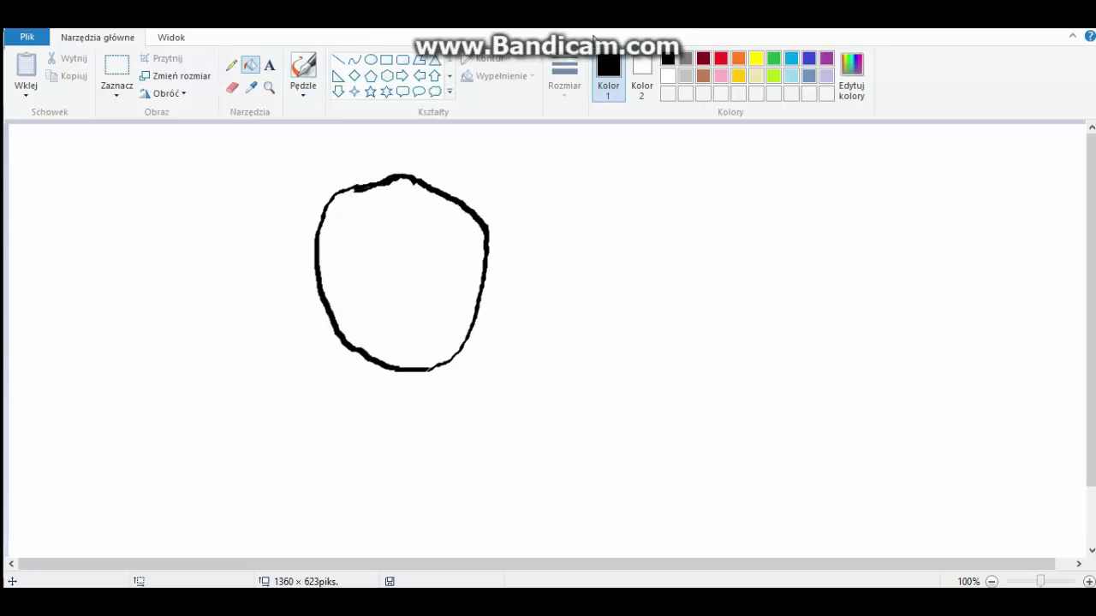
{"action": "left_click", "coordinate": [756, 60]}
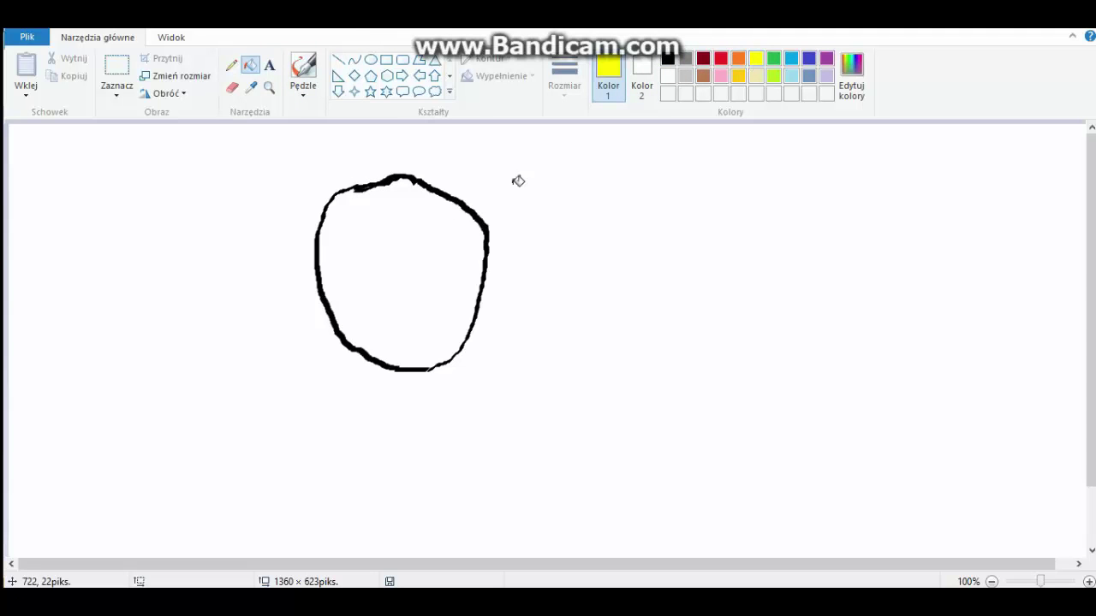
{"action": "left_click", "coordinate": [391, 236]}
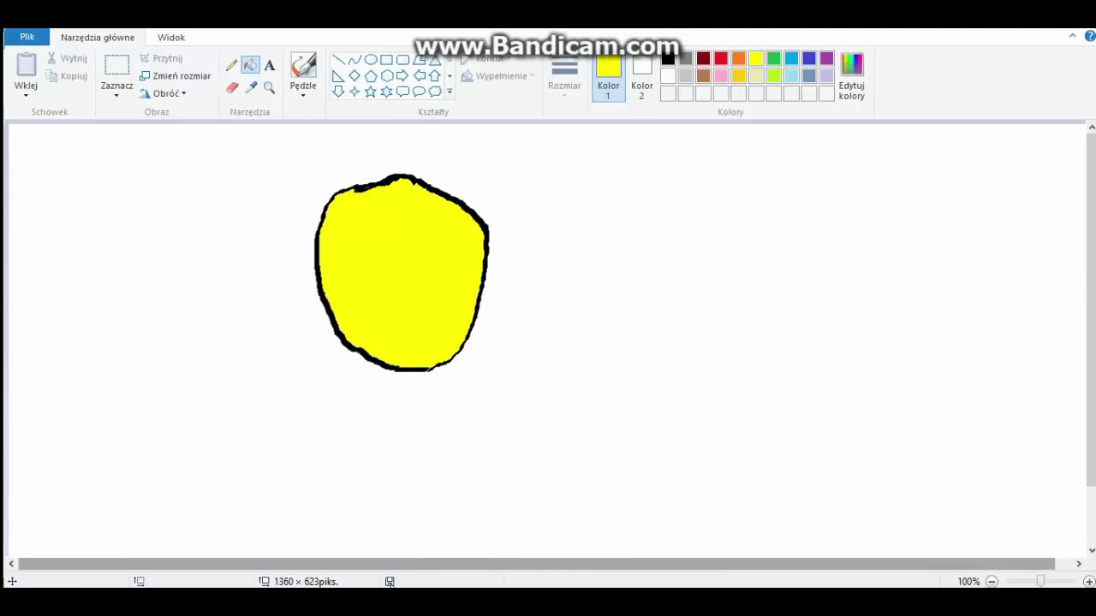
Paint a thick black smiling mouth in the lower part of the yellow face with the calligraphy brush
{"action": "mouse_move", "coordinate": [318, 608]}
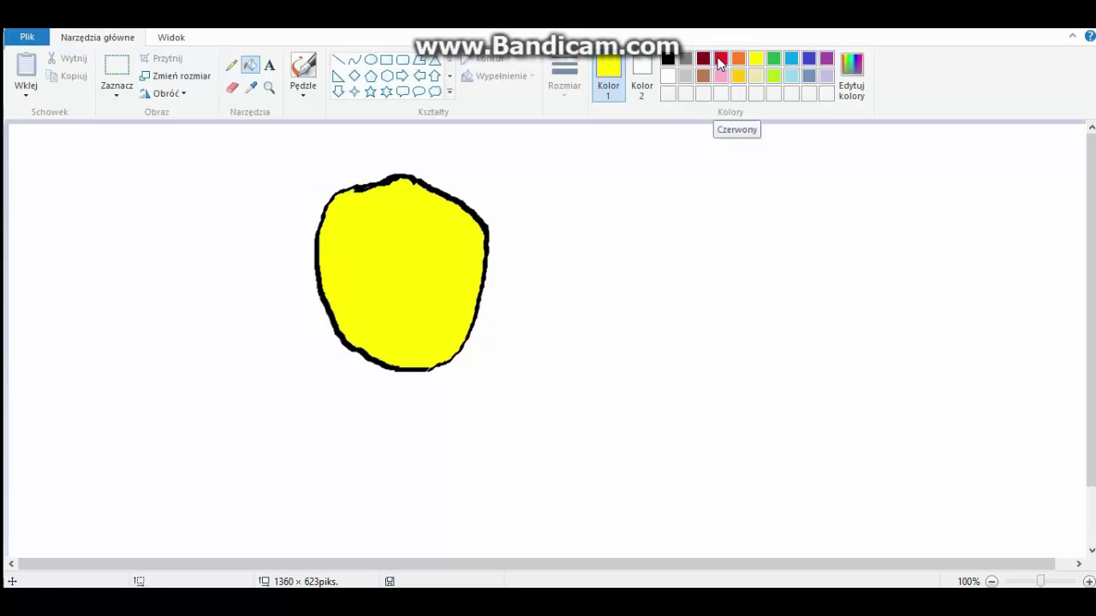
{"action": "left_click", "coordinate": [668, 61]}
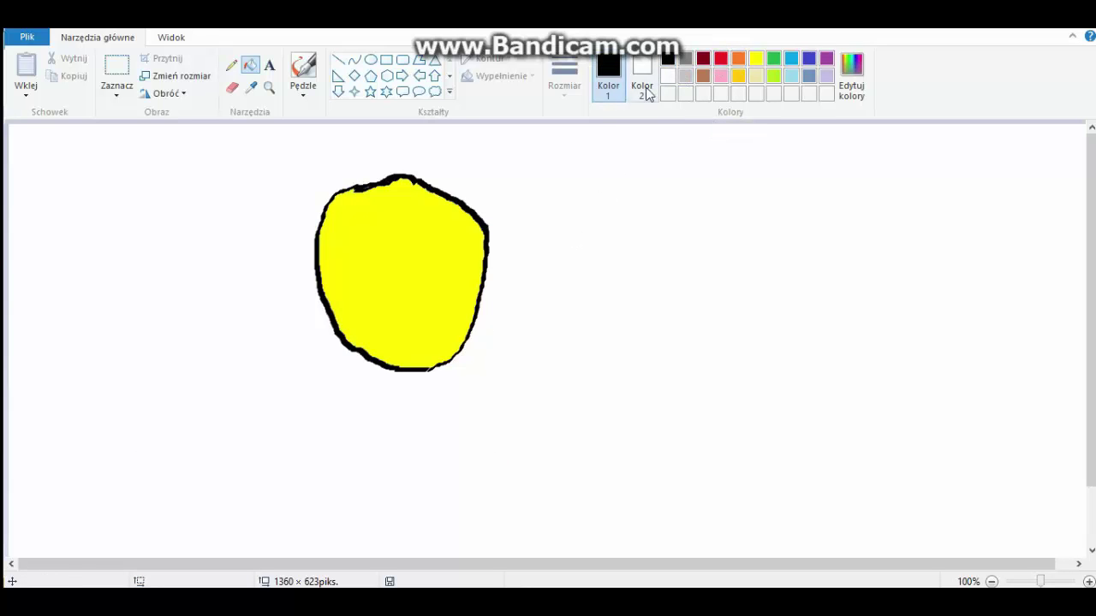
{"action": "left_click", "coordinate": [302, 70]}
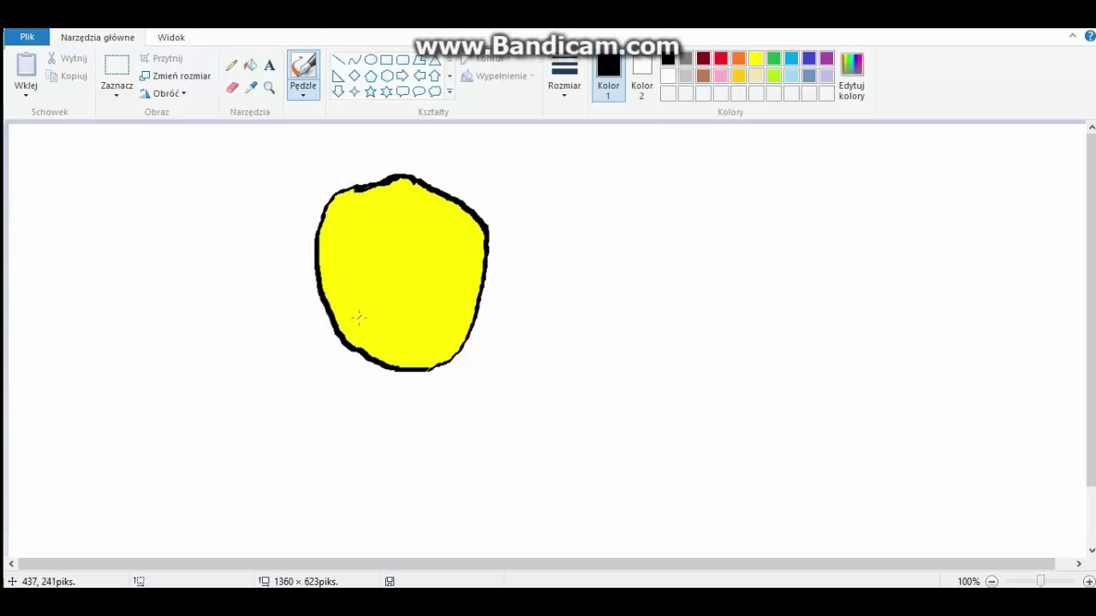
{"action": "left_click_drag", "start_coordinate": [360, 322], "coordinate": [382, 336]}
{"action": "mouse_move", "coordinate": [383, 334]}
{"action": "left_mouse_down"}
{"action": "mouse_move", "coordinate": [433, 327]}
{"action": "mouse_move", "coordinate": [442, 310]}
{"action": "mouse_move", "coordinate": [398, 332]}
{"action": "mouse_move", "coordinate": [420, 329]}
{"action": "left_mouse_up"}
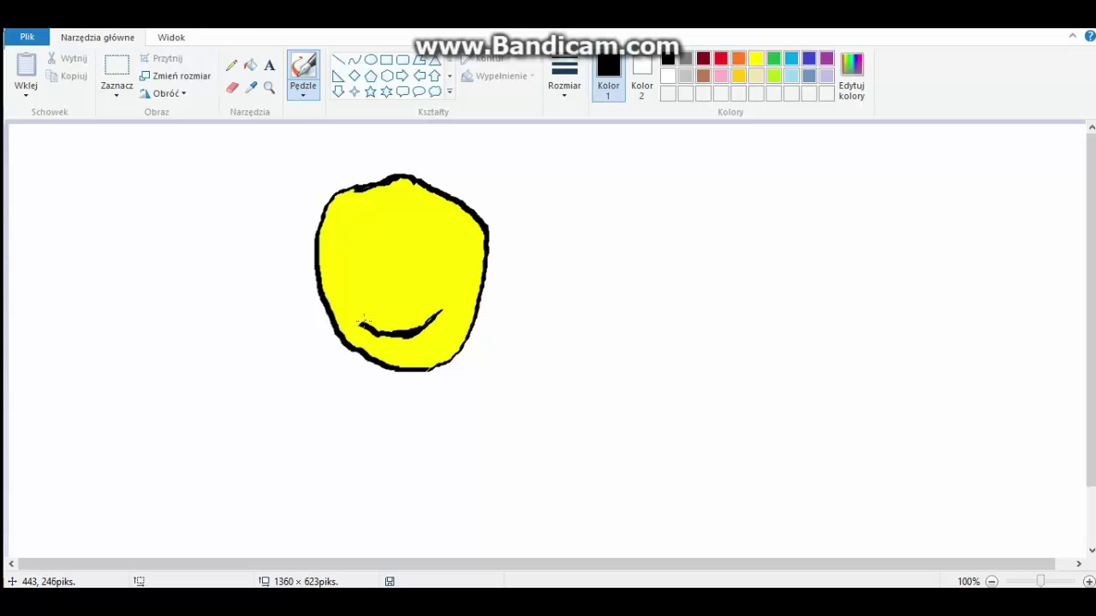
{"action": "mouse_move", "coordinate": [363, 322]}
{"action": "left_mouse_down"}
{"action": "mouse_move", "coordinate": [398, 334]}
{"action": "mouse_move", "coordinate": [437, 317]}
{"action": "left_mouse_up"}
{"action": "mouse_move", "coordinate": [412, 325]}
{"action": "left_mouse_down"}
{"action": "mouse_move", "coordinate": [366, 316]}
{"action": "mouse_move", "coordinate": [384, 329]}
{"action": "mouse_move", "coordinate": [448, 309]}
{"action": "left_mouse_up"}
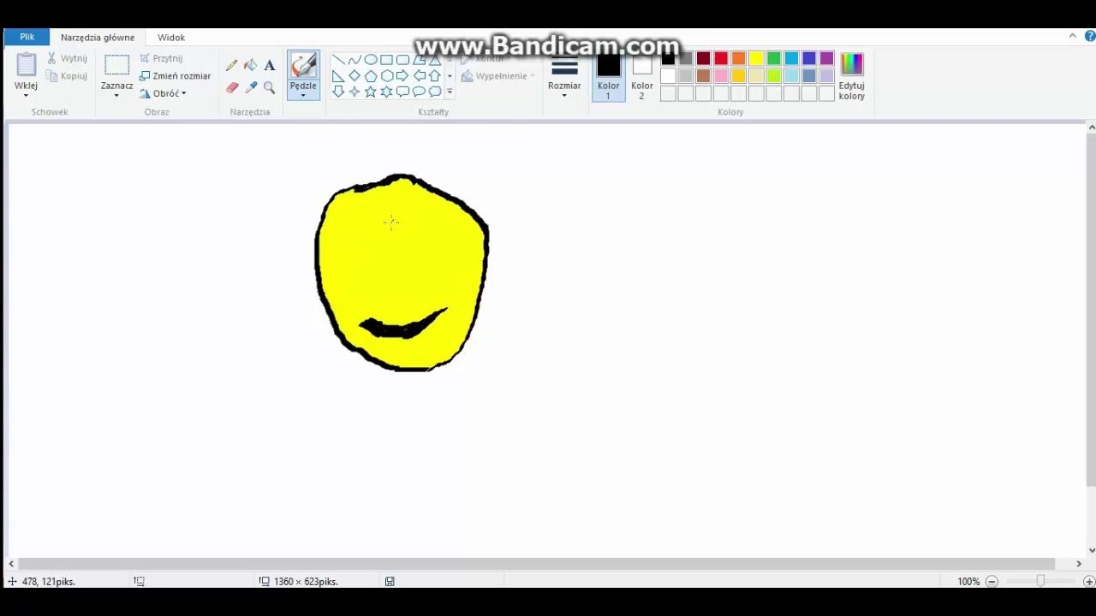
Paint two solid black oval eyes side by side in the upper half of the face
{"action": "mouse_move", "coordinate": [358, 225]}
{"action": "left_mouse_down"}
{"action": "mouse_move", "coordinate": [354, 242]}
{"action": "mouse_move", "coordinate": [365, 232]}
{"action": "left_mouse_up"}
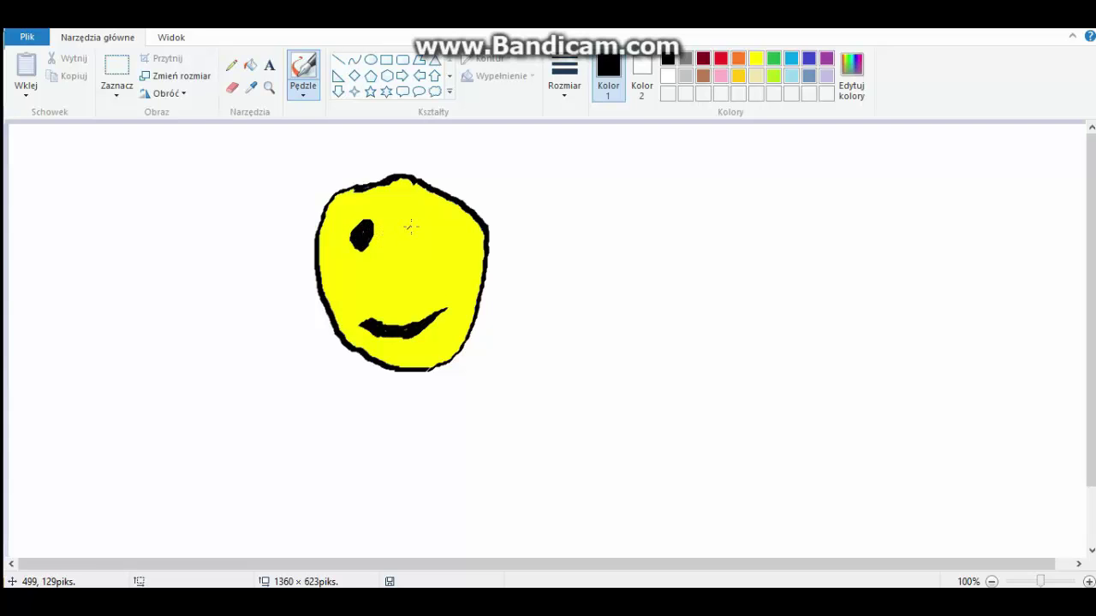
{"action": "mouse_move", "coordinate": [428, 221]}
{"action": "left_mouse_down"}
{"action": "mouse_move", "coordinate": [413, 238]}
{"action": "mouse_move", "coordinate": [422, 225]}
{"action": "mouse_move", "coordinate": [414, 230]}
{"action": "mouse_move", "coordinate": [426, 234]}
{"action": "mouse_move", "coordinate": [415, 231]}
{"action": "left_mouse_up"}
{"action": "left_click_drag", "start_coordinate": [352, 349], "coordinate": [340, 466]}
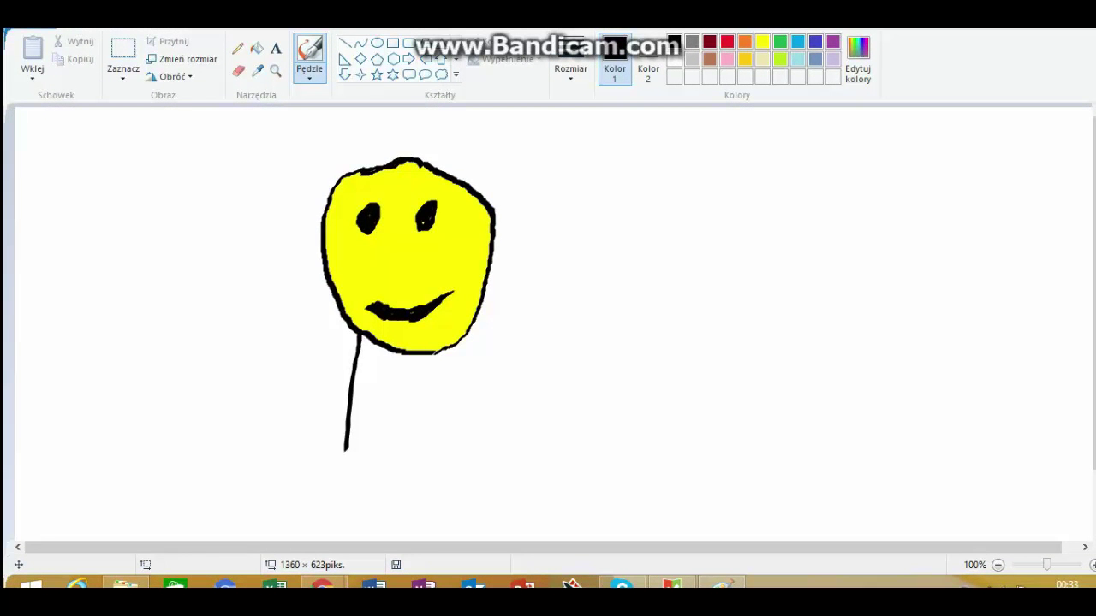
{"action": "key", "text": "ctrl+z"}
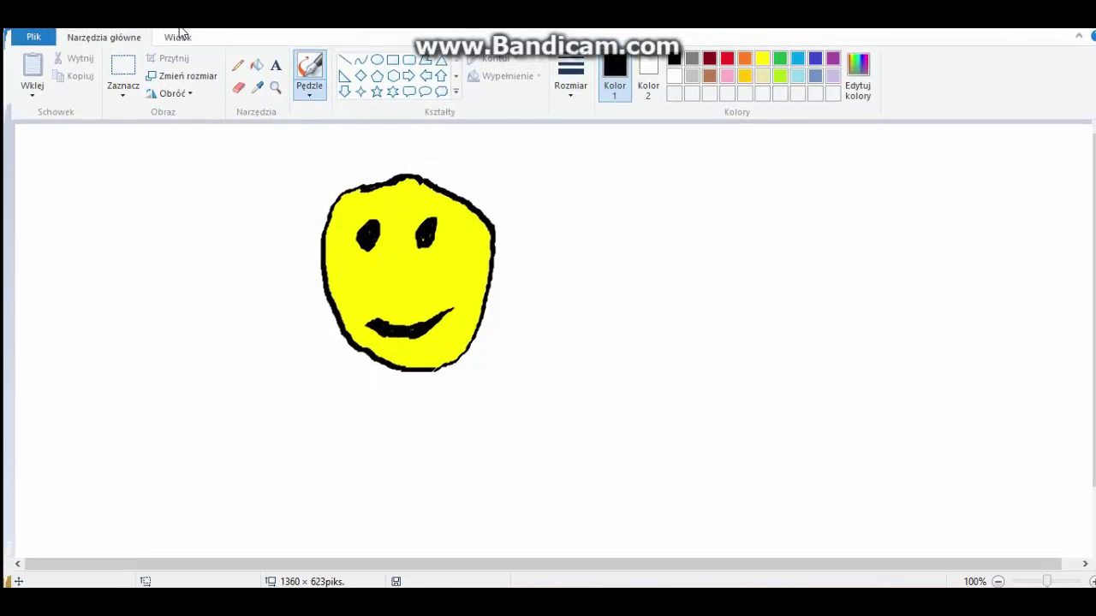
Thicken the smile and both eyes with broad black strokes of the Marker brush
{"action": "mouse_move", "coordinate": [325, 603]}
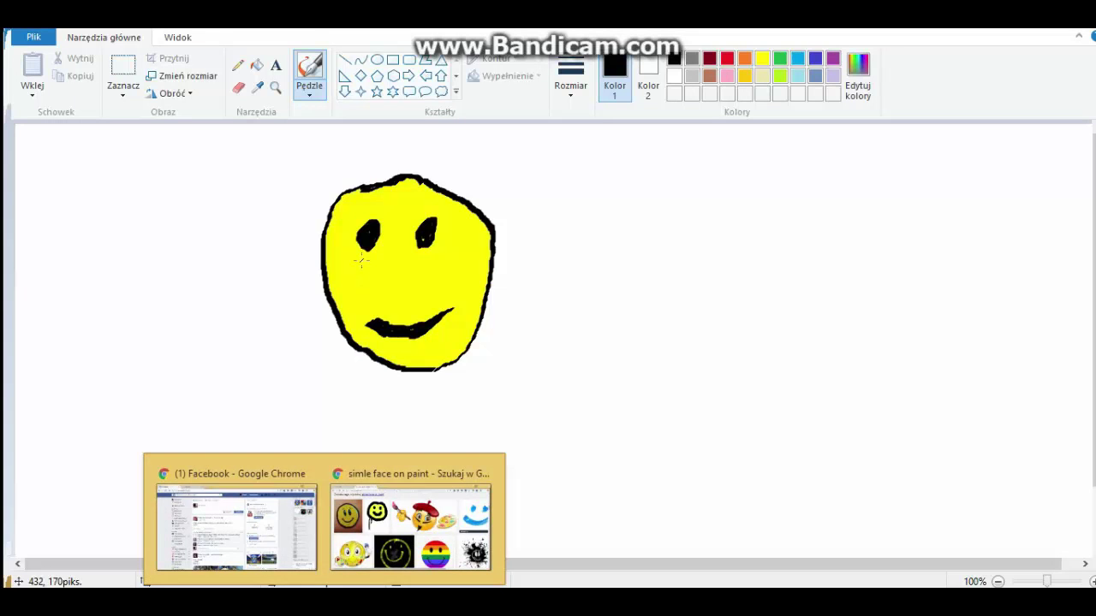
{"action": "left_click", "coordinate": [320, 99]}
{"action": "left_click", "coordinate": [378, 149]}
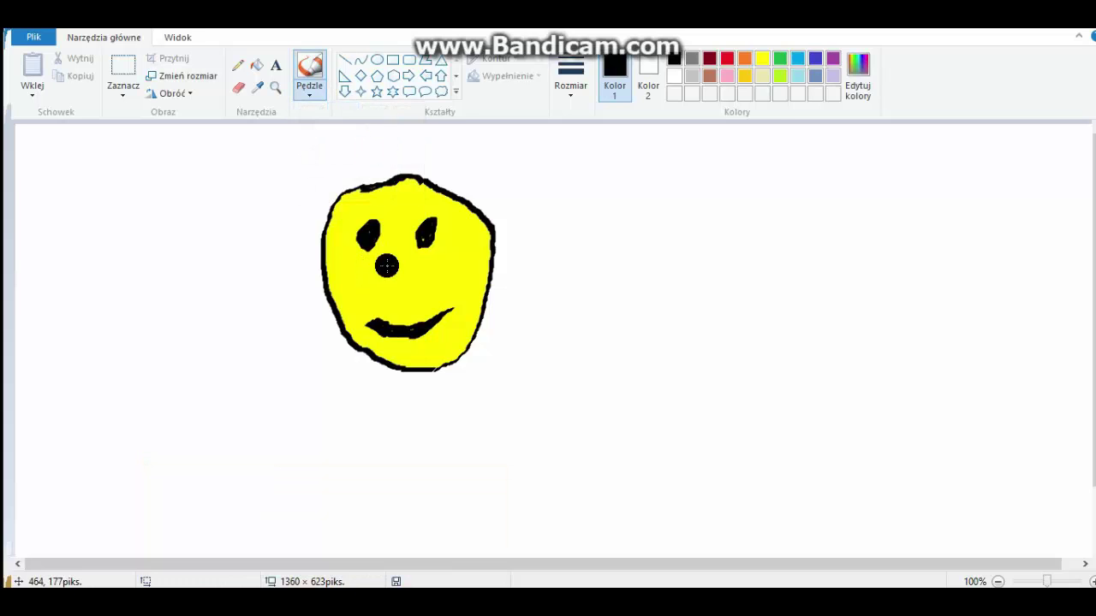
{"action": "mouse_move", "coordinate": [395, 327]}
{"action": "left_mouse_down"}
{"action": "mouse_move", "coordinate": [463, 307]}
{"action": "mouse_move", "coordinate": [423, 328]}
{"action": "mouse_move", "coordinate": [366, 312]}
{"action": "mouse_move", "coordinate": [386, 336]}
{"action": "mouse_move", "coordinate": [368, 316]}
{"action": "mouse_move", "coordinate": [381, 326]}
{"action": "mouse_move", "coordinate": [456, 321]}
{"action": "mouse_move", "coordinate": [423, 333]}
{"action": "mouse_move", "coordinate": [374, 299]}
{"action": "left_mouse_up"}
{"action": "left_click_drag", "start_coordinate": [368, 225], "coordinate": [374, 243]}
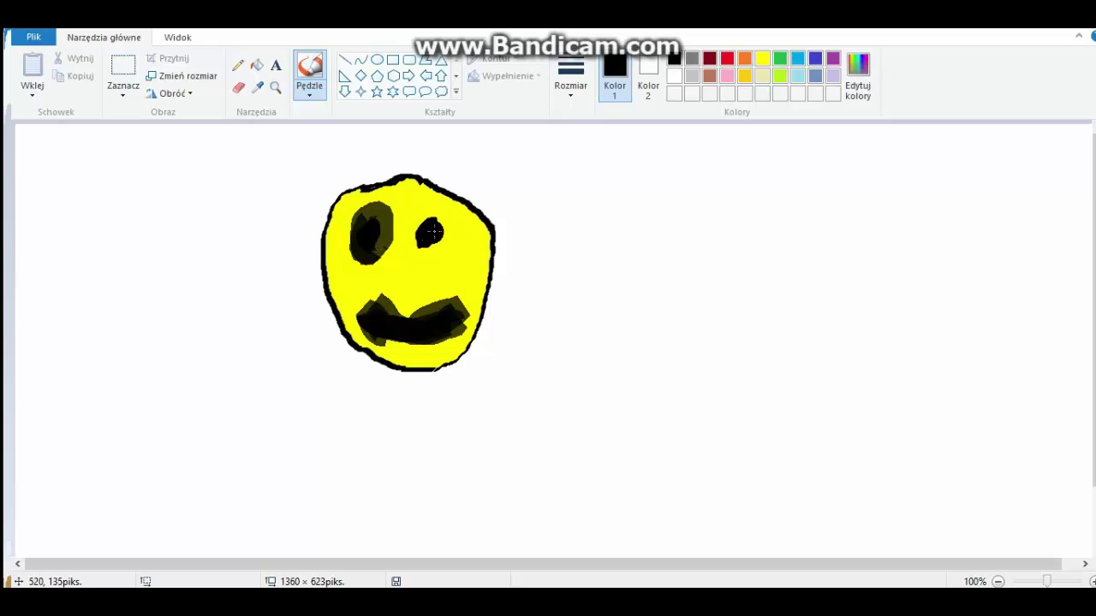
{"action": "mouse_move", "coordinate": [436, 224]}
{"action": "left_mouse_down"}
{"action": "mouse_move", "coordinate": [407, 249]}
{"action": "mouse_move", "coordinate": [420, 231]}
{"action": "mouse_move", "coordinate": [429, 237]}
{"action": "left_mouse_up"}
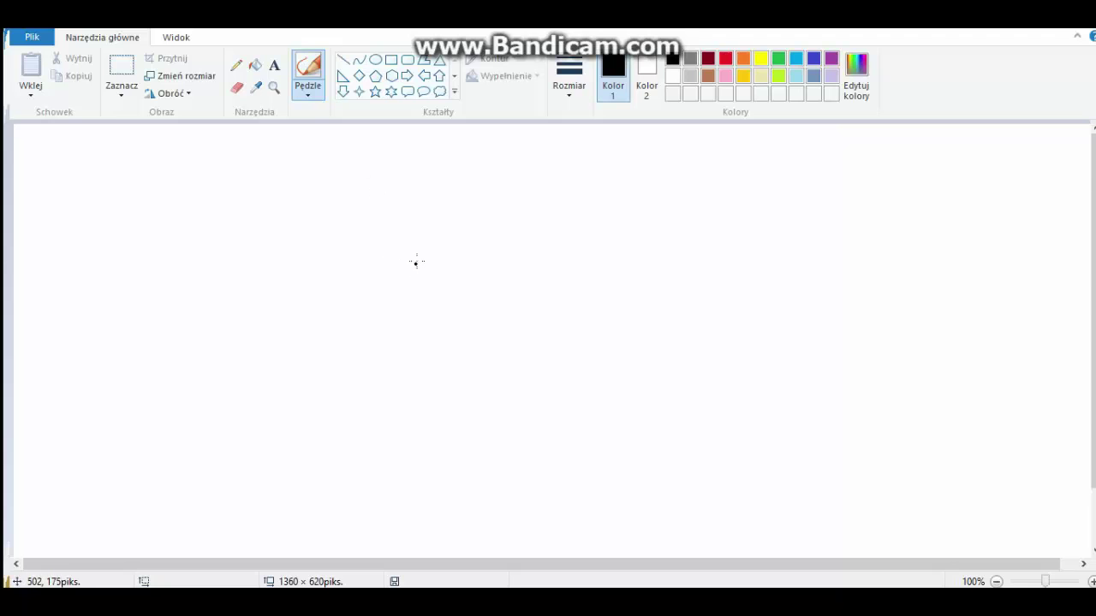
{"action": "left_click_drag", "start_coordinate": [372, 221], "coordinate": [392, 261]}
{"action": "mouse_move", "coordinate": [392, 272]}
{"action": "left_mouse_down"}
{"action": "mouse_move", "coordinate": [376, 360]}
{"action": "mouse_move", "coordinate": [342, 437]}
{"action": "mouse_move", "coordinate": [384, 430]}
{"action": "mouse_move", "coordinate": [424, 395]}
{"action": "mouse_move", "coordinate": [459, 321]}
{"action": "mouse_move", "coordinate": [487, 201]}
{"action": "left_mouse_up"}
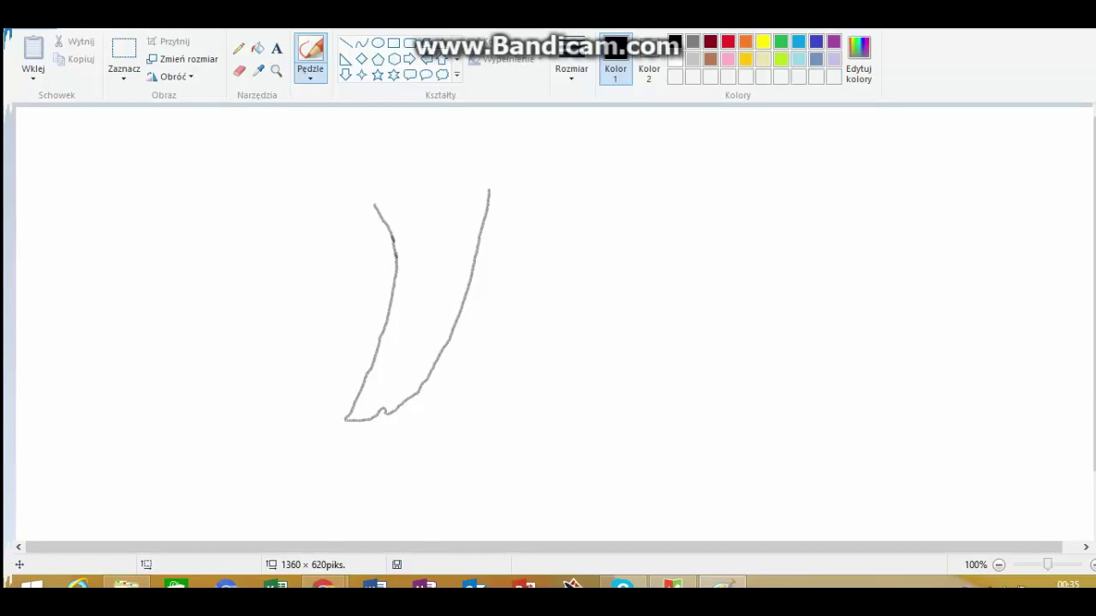
{"action": "key", "text": "ctrl+z"}
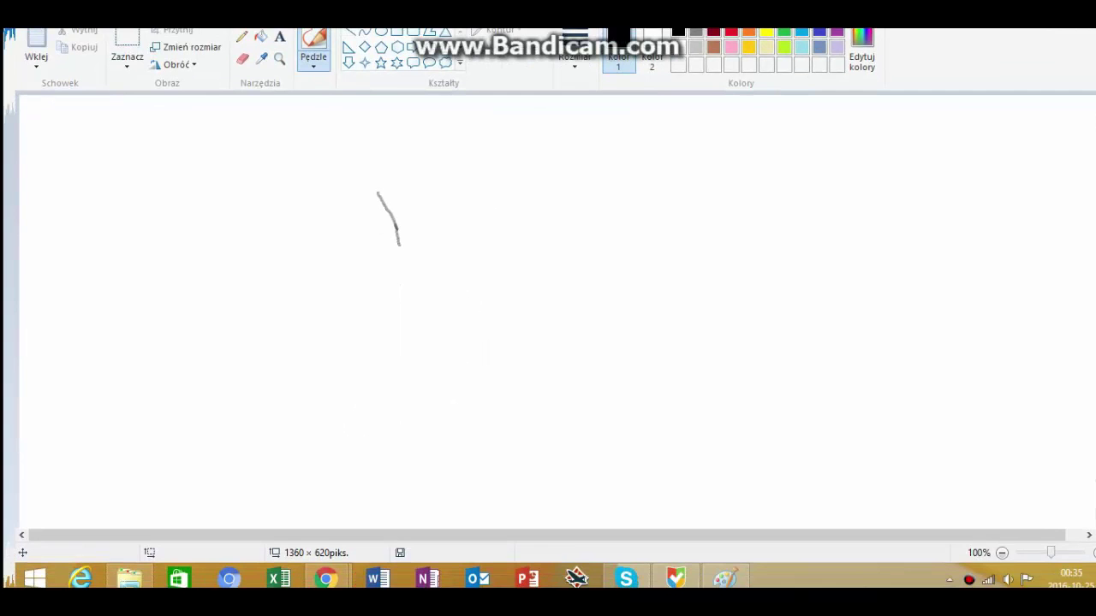
{"action": "key", "text": "ctrl+z"}
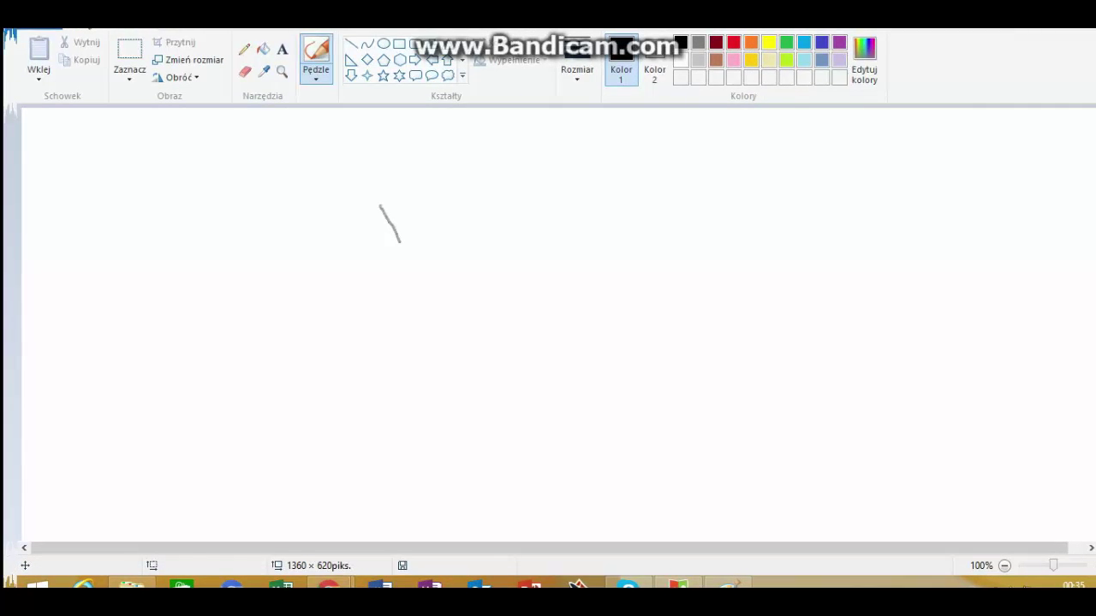
{"action": "key", "text": "ctrl+z"}
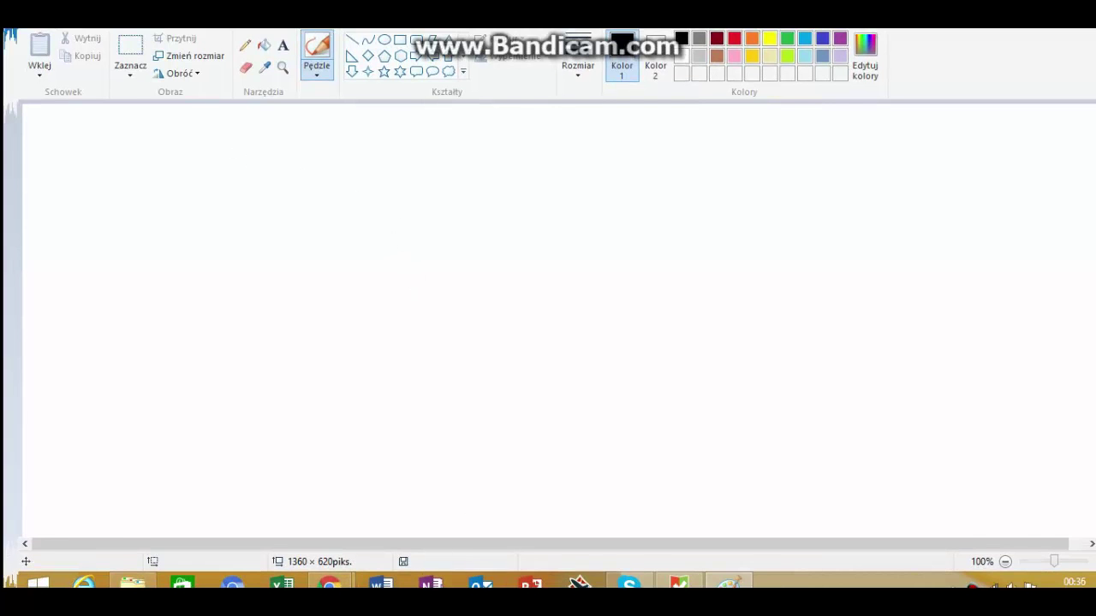
{"action": "mouse_move", "coordinate": [329, 584]}
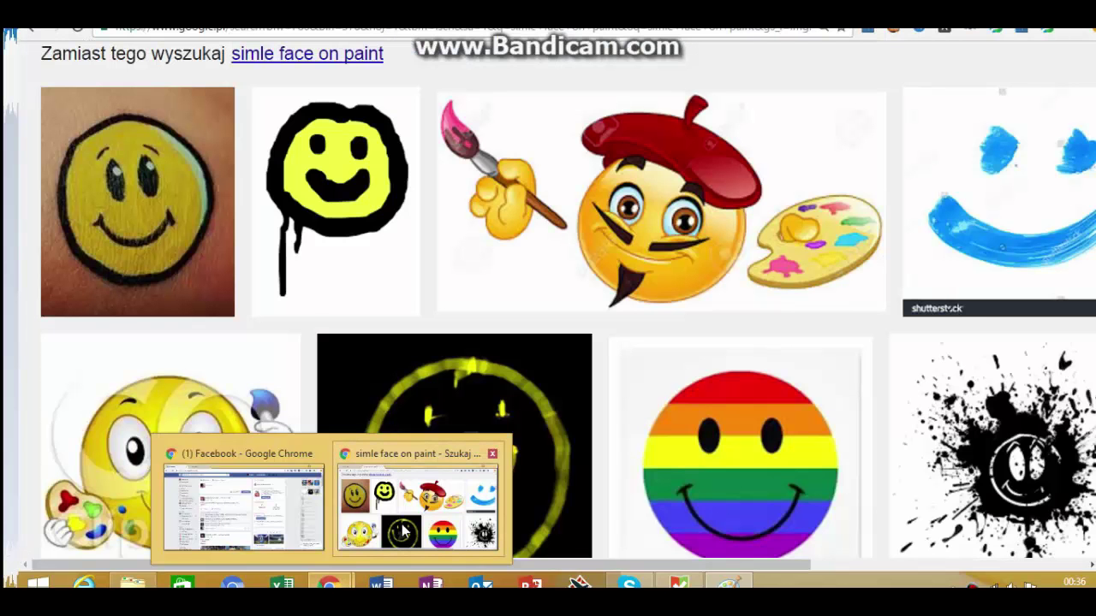
{"action": "left_click", "coordinate": [403, 533]}
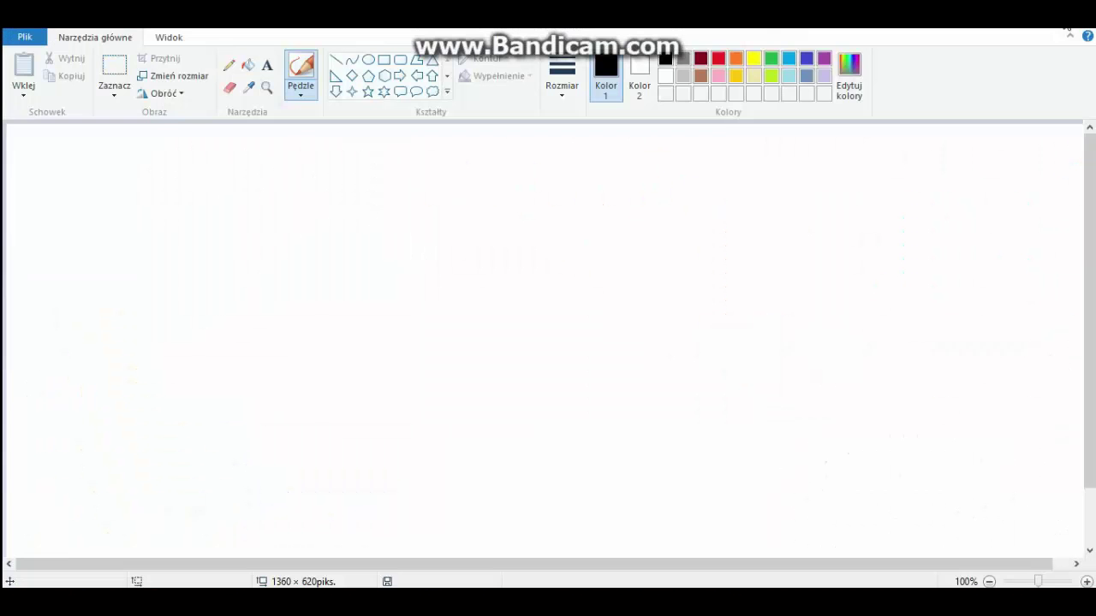
{"action": "left_click", "coordinate": [1067, 31]}
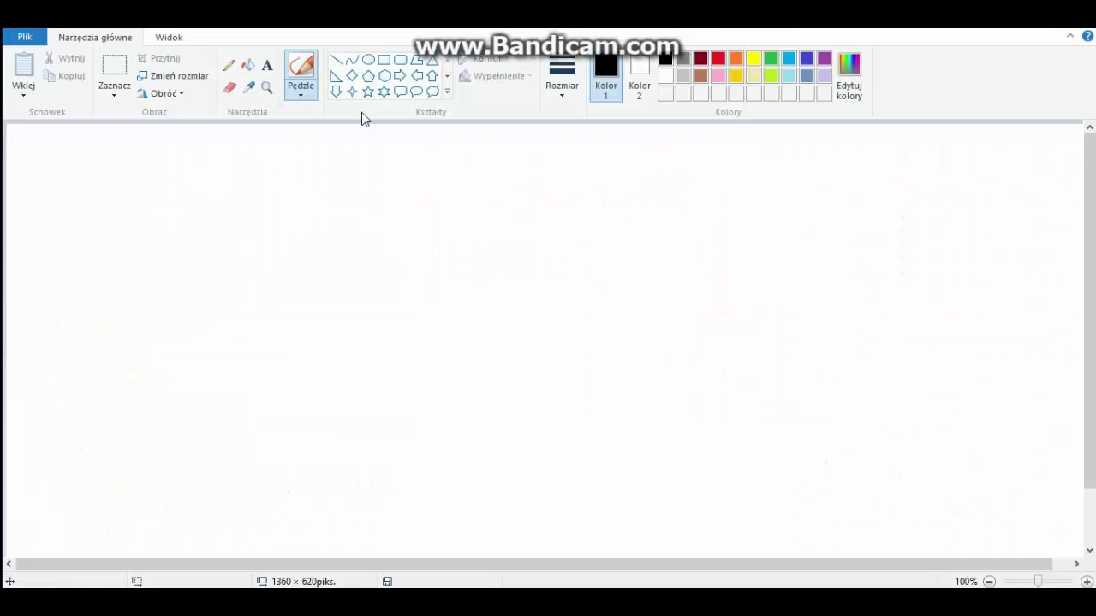
Draw a black carrot-like outline, rounded at the upper right and tapering to a point at the lower left, with Calligraphy brush 1
{"action": "left_click", "coordinate": [304, 78]}
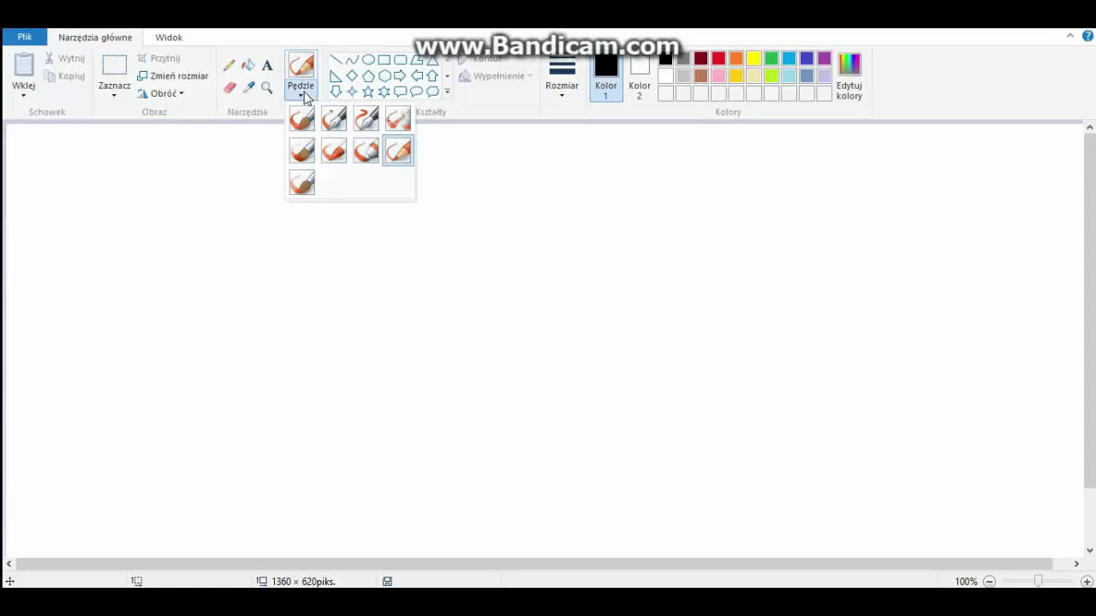
{"action": "left_click", "coordinate": [337, 125]}
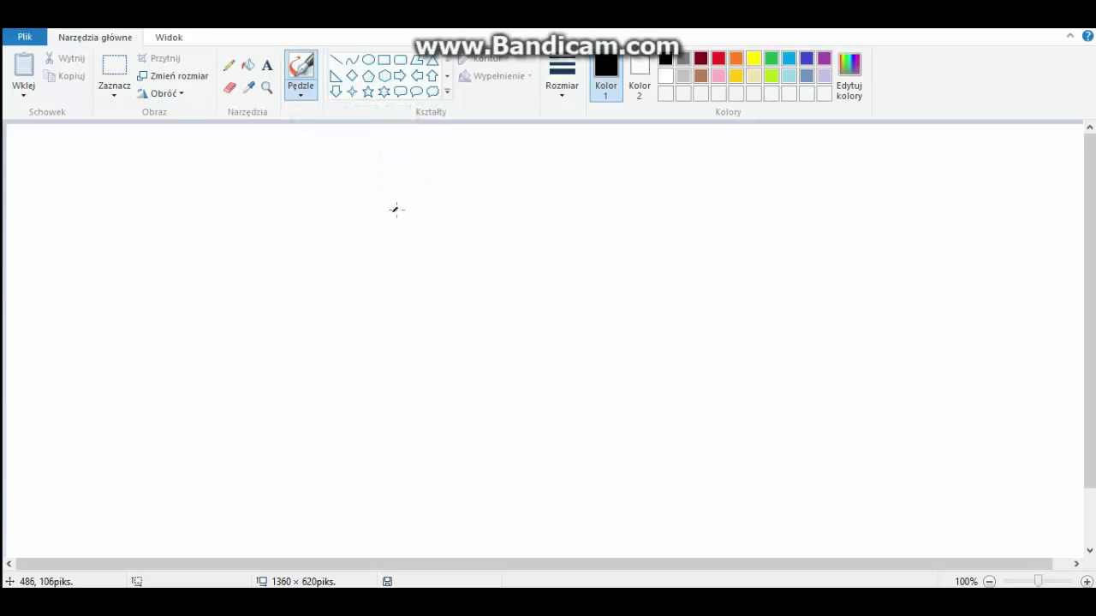
{"action": "mouse_move", "coordinate": [396, 208]}
{"action": "left_mouse_down"}
{"action": "mouse_move", "coordinate": [418, 236]}
{"action": "mouse_move", "coordinate": [421, 288]}
{"action": "left_mouse_up"}
{"action": "mouse_move", "coordinate": [315, 608]}
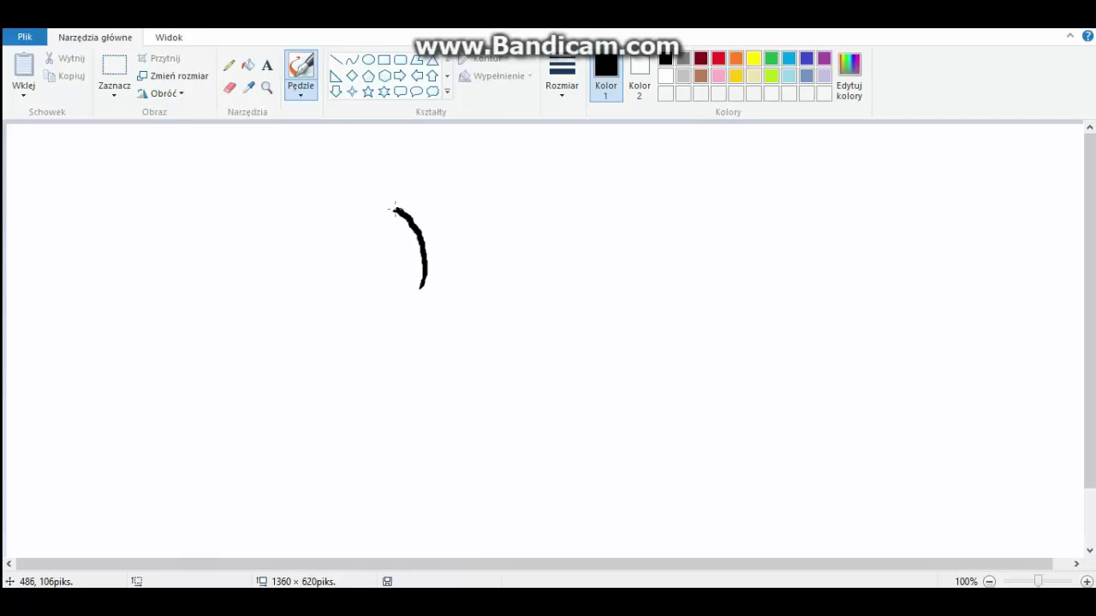
{"action": "mouse_move", "coordinate": [359, 225]}
{"action": "left_mouse_down"}
{"action": "mouse_move", "coordinate": [298, 288]}
{"action": "mouse_move", "coordinate": [261, 367]}
{"action": "mouse_move", "coordinate": [304, 359]}
{"action": "mouse_move", "coordinate": [413, 291]}
{"action": "left_mouse_up"}
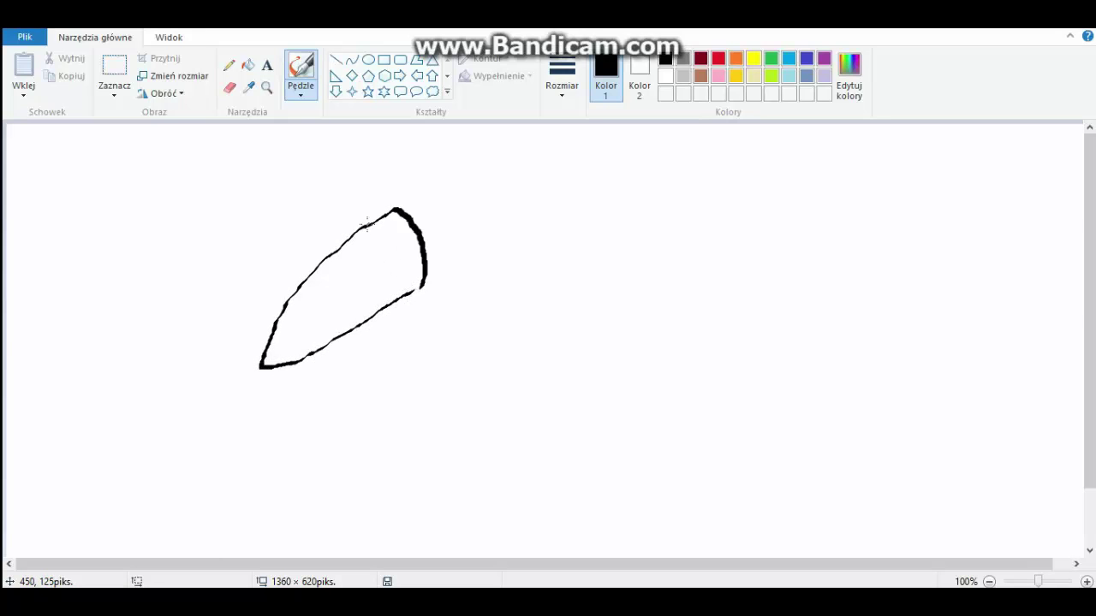
Add four short black strokes inward from the upper edge of the tapered shape with Calligraphy brush 2
{"action": "left_click_drag", "start_coordinate": [367, 221], "coordinate": [372, 248]}
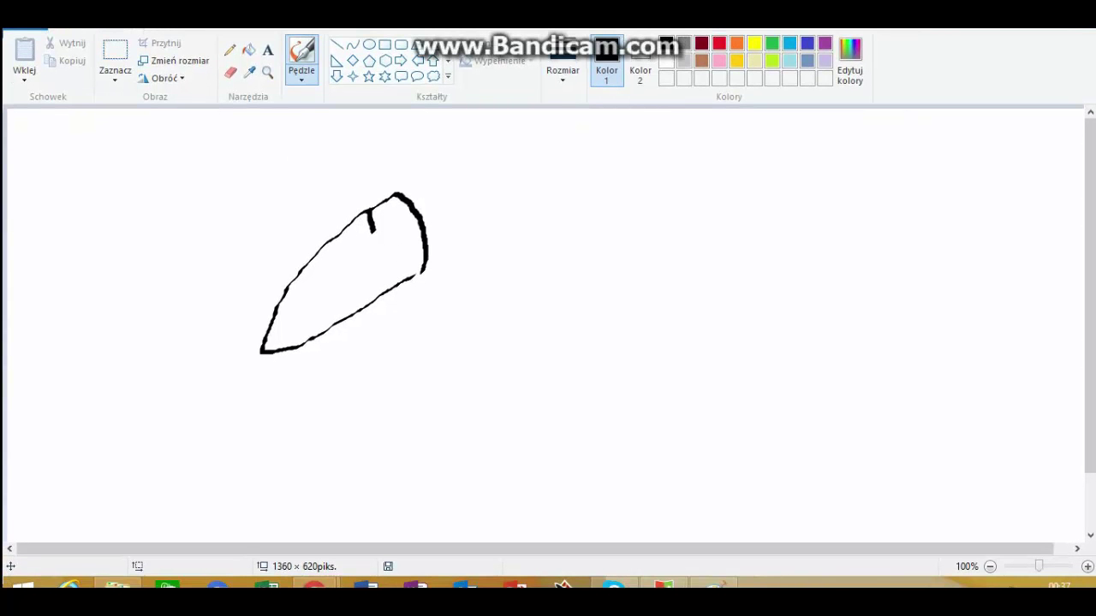
{"action": "key", "text": "ctrl+z"}
{"action": "left_click", "coordinate": [310, 75]}
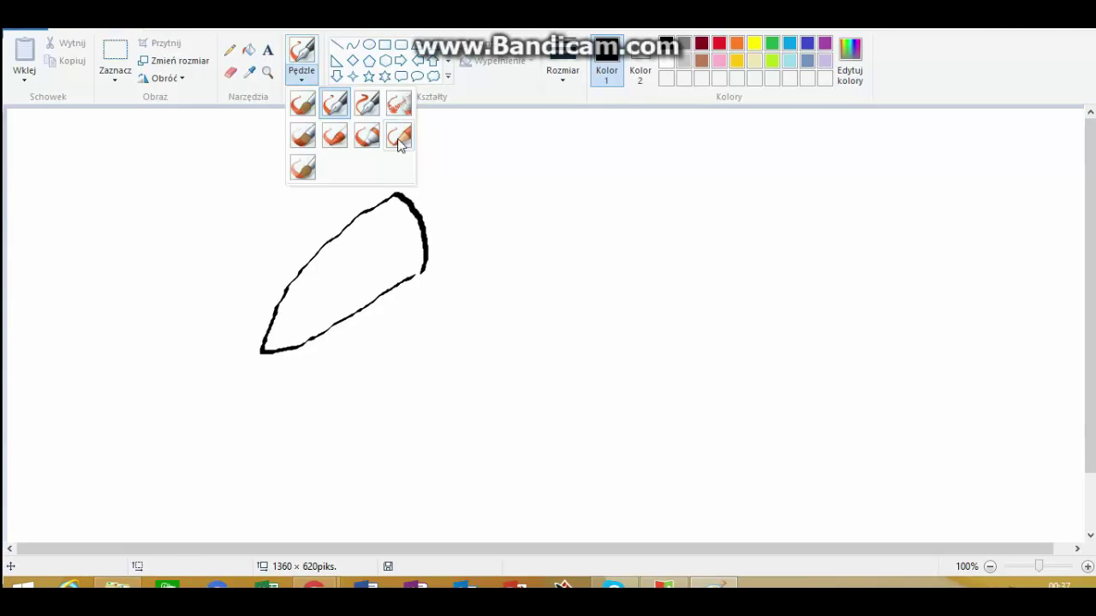
{"action": "left_click", "coordinate": [367, 103]}
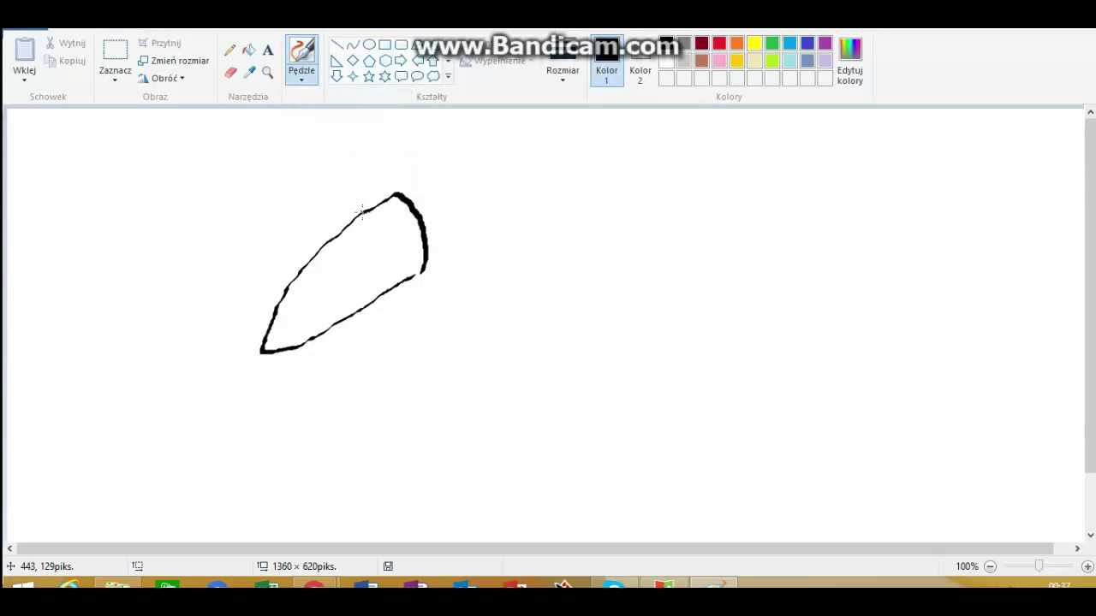
{"action": "mouse_move", "coordinate": [366, 212]}
{"action": "left_mouse_down"}
{"action": "mouse_move", "coordinate": [371, 232]}
{"action": "mouse_move", "coordinate": [317, 267]}
{"action": "left_mouse_up"}
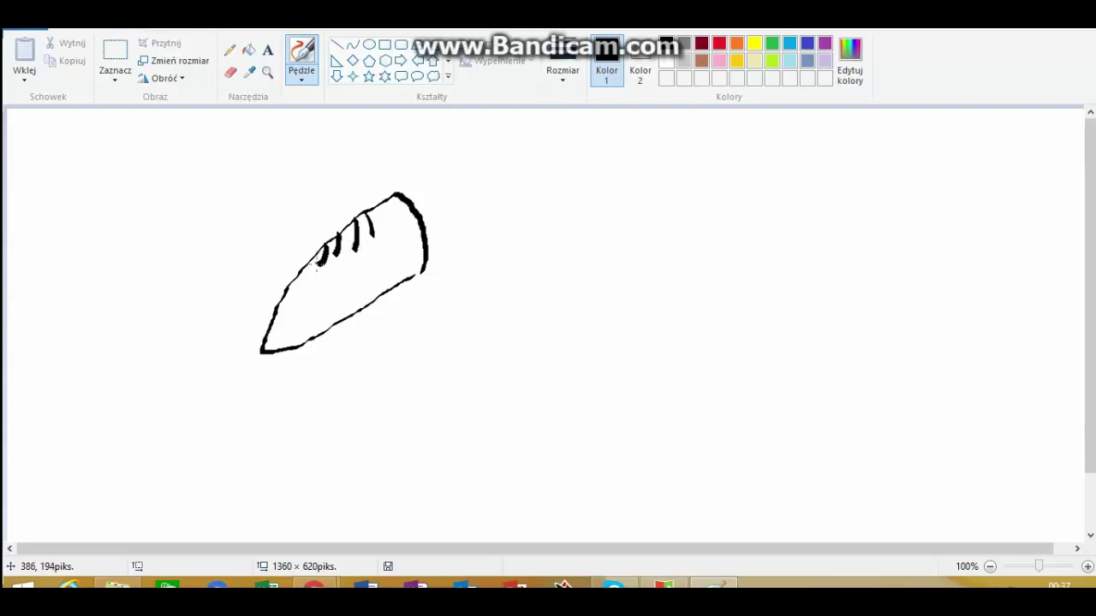
Draw a tuft of green spiky leaves fanning out from the rounded upper-right end of the carrot
{"action": "left_click", "coordinate": [771, 43]}
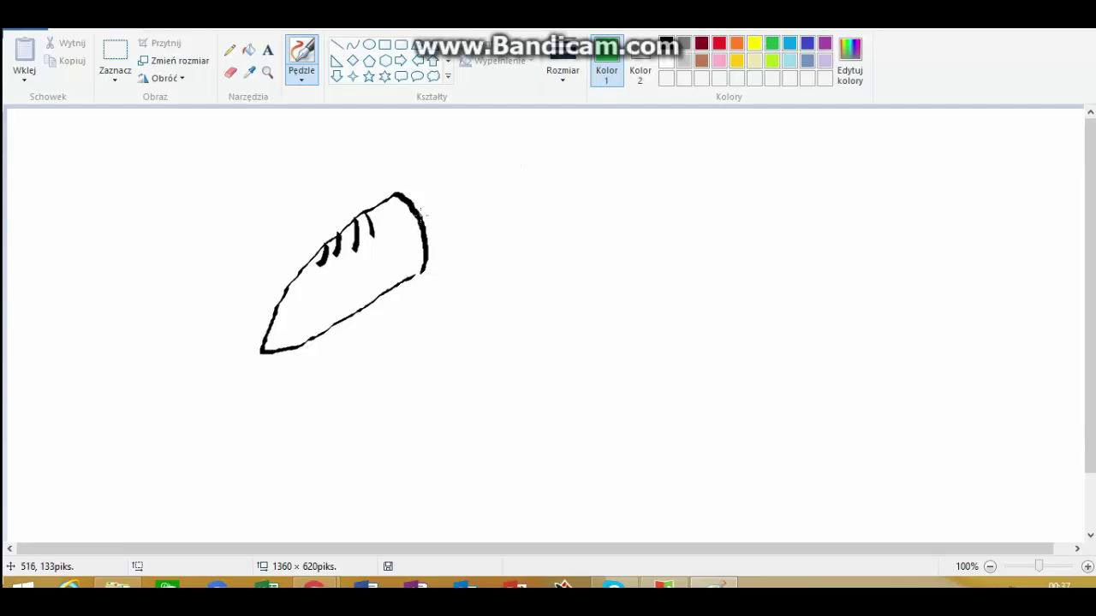
{"action": "left_click_drag", "start_coordinate": [418, 213], "coordinate": [420, 161]}
{"action": "mouse_move", "coordinate": [414, 215]}
{"action": "left_mouse_down"}
{"action": "mouse_move", "coordinate": [415, 172]}
{"action": "mouse_move", "coordinate": [411, 223]}
{"action": "mouse_move", "coordinate": [433, 197]}
{"action": "mouse_move", "coordinate": [429, 182]}
{"action": "mouse_move", "coordinate": [438, 225]}
{"action": "mouse_move", "coordinate": [420, 250]}
{"action": "mouse_move", "coordinate": [480, 224]}
{"action": "mouse_move", "coordinate": [461, 230]}
{"action": "mouse_move", "coordinate": [448, 207]}
{"action": "mouse_move", "coordinate": [417, 236]}
{"action": "mouse_move", "coordinate": [441, 192]}
{"action": "left_mouse_up"}
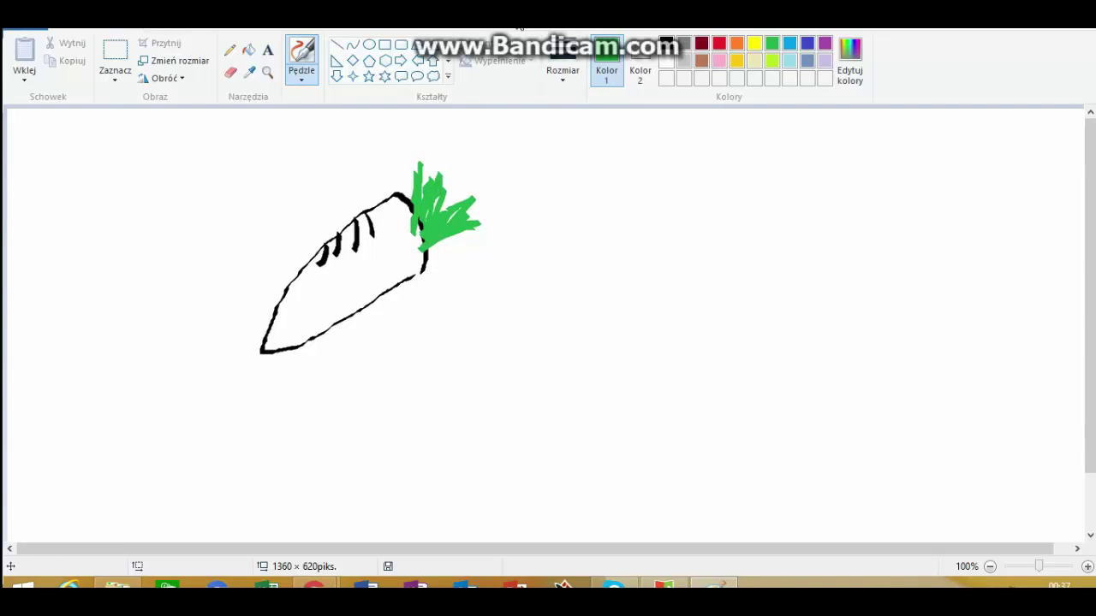
Close the gap at the lower right of the carrot's outline and reinforce its upper-left edge with black brush strokes
{"action": "left_click", "coordinate": [301, 77]}
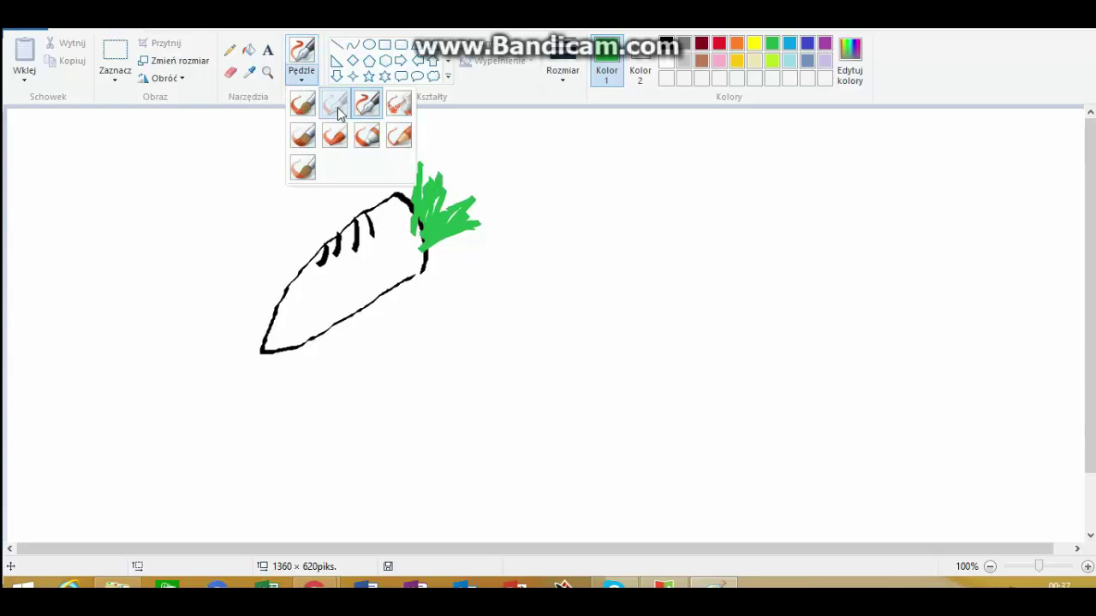
{"action": "left_click", "coordinate": [301, 135]}
{"action": "left_click", "coordinate": [666, 44]}
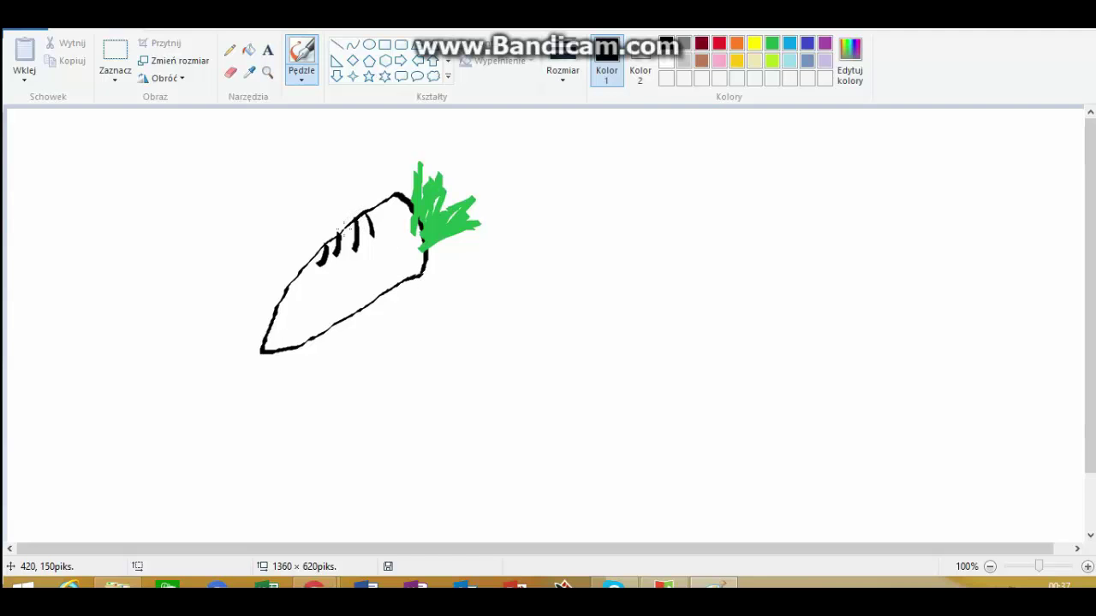
{"action": "left_click_drag", "start_coordinate": [324, 243], "coordinate": [310, 263]}
Fill the inside of the carrot with orange
{"action": "left_click", "coordinate": [248, 49]}
{"action": "left_click", "coordinate": [736, 44]}
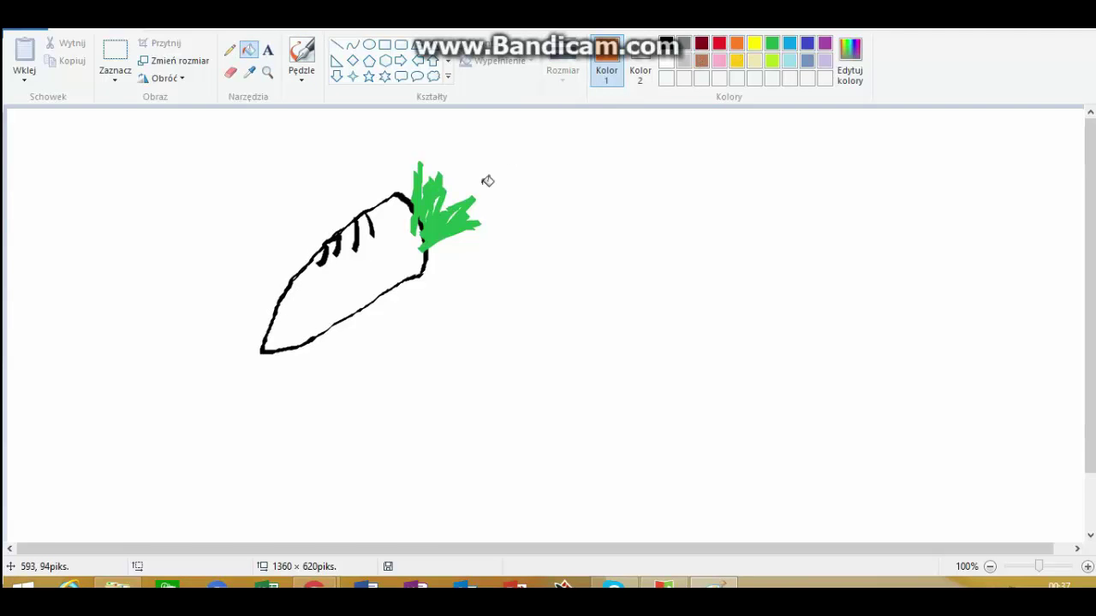
{"action": "left_click", "coordinate": [337, 249]}
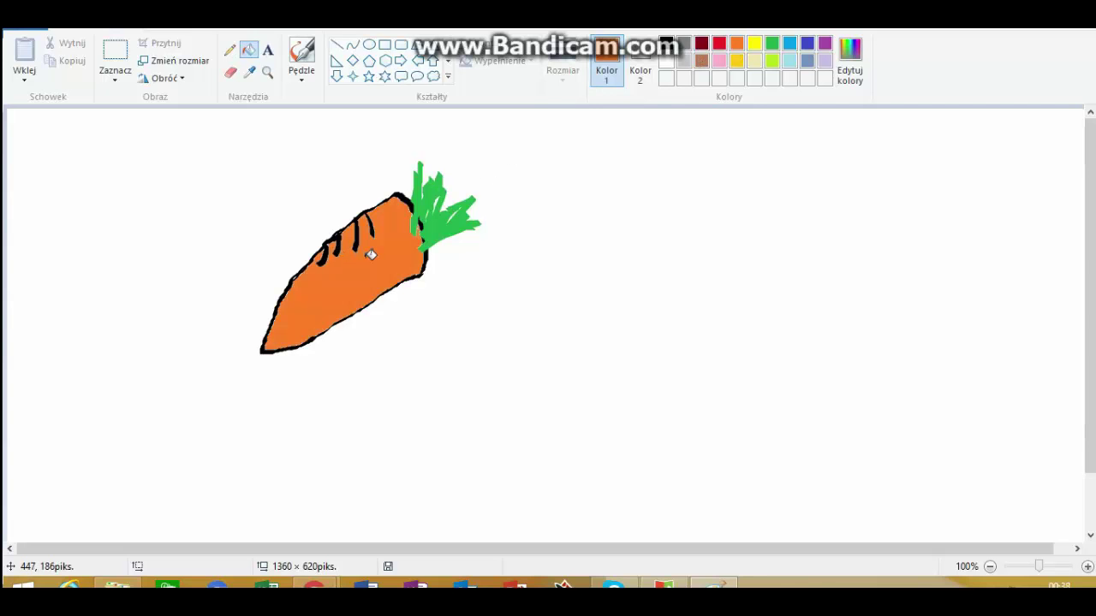
Adjust the active orange to a custom colour with luminosity 123 (red 255, green 106, blue 6)
{"action": "left_click", "coordinate": [850, 60]}
{"action": "left_click_drag", "start_coordinate": [721, 242], "coordinate": [721, 255]}
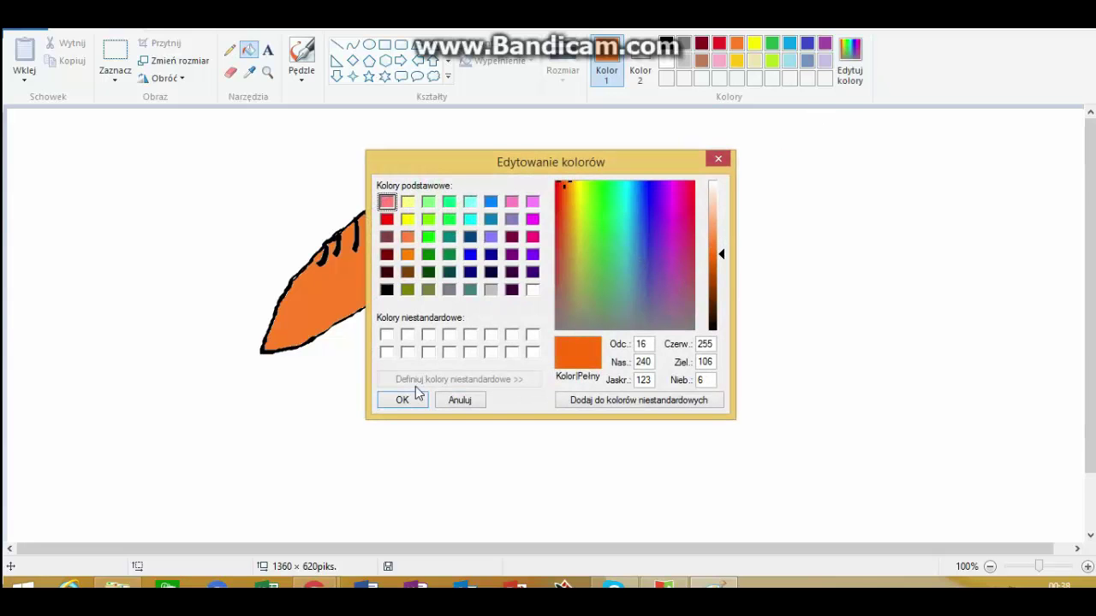